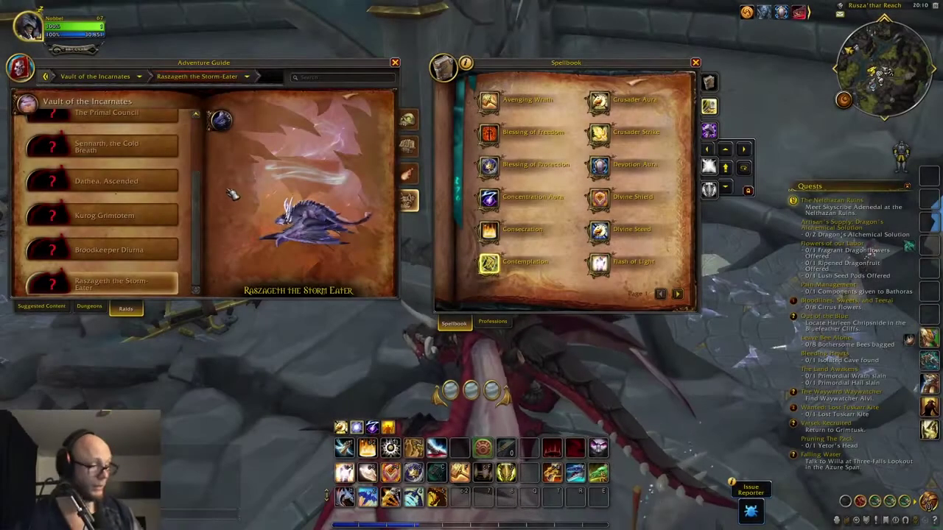
key(Escape)
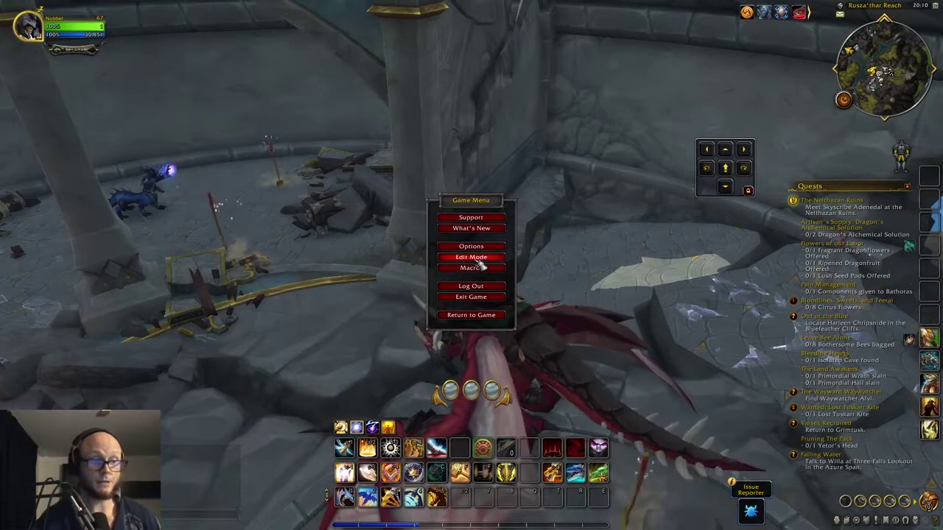
In HUD Edit Mode, move the minimap top-left, player frame top-right, and chat frame higher
click(475, 259)
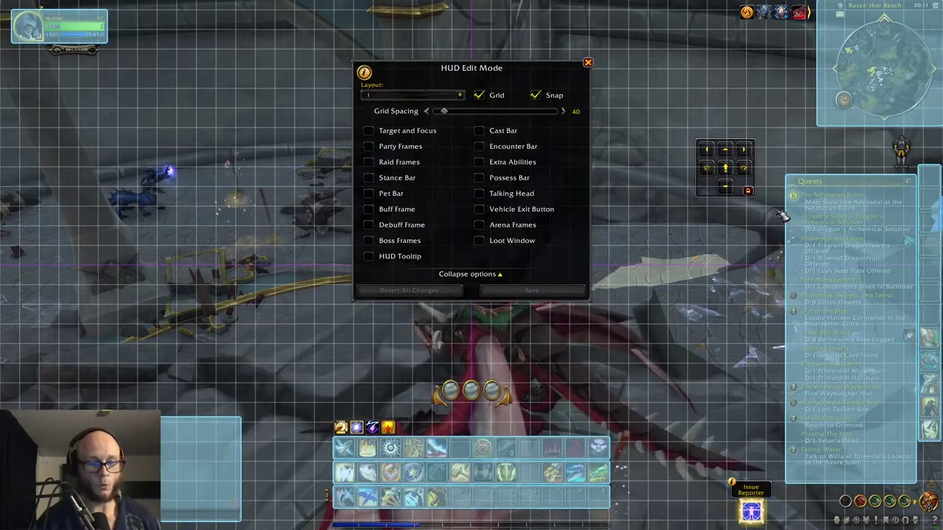
click(859, 101)
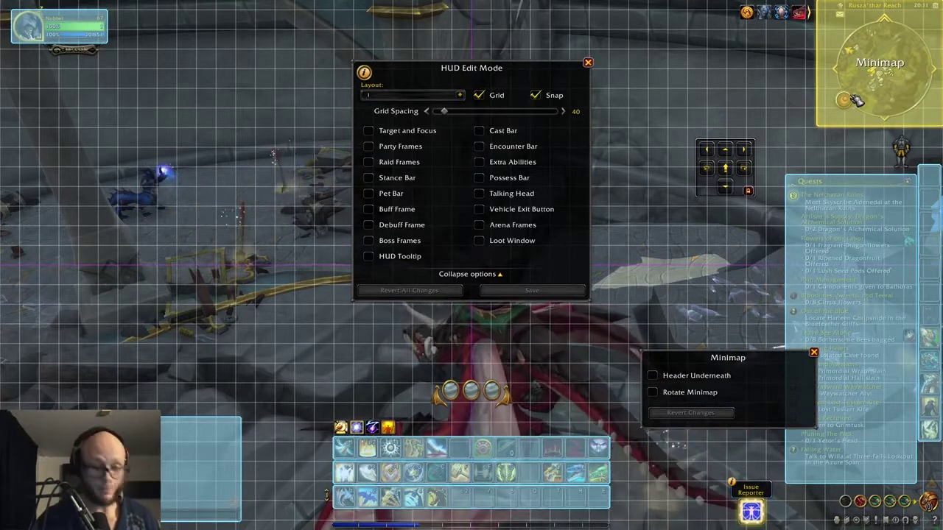
drag(855, 109, 854, 110)
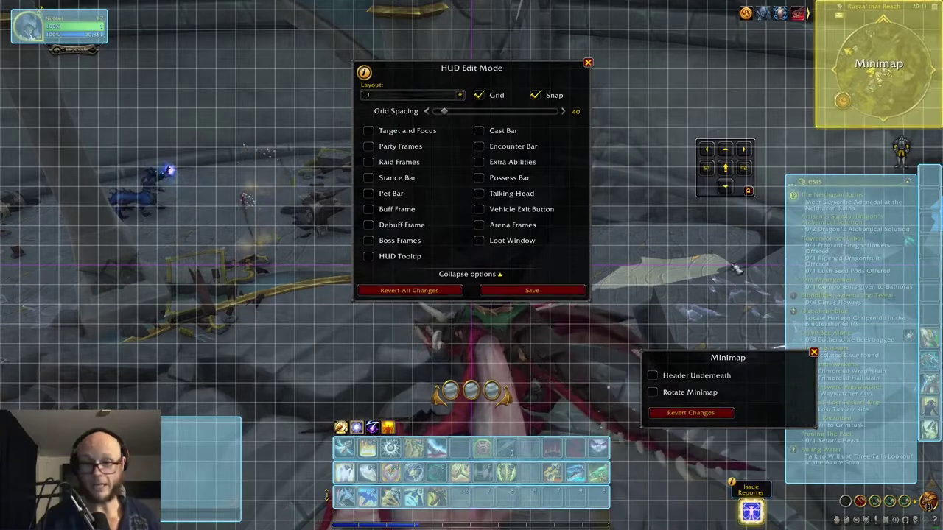
drag(878, 64, 161, 117)
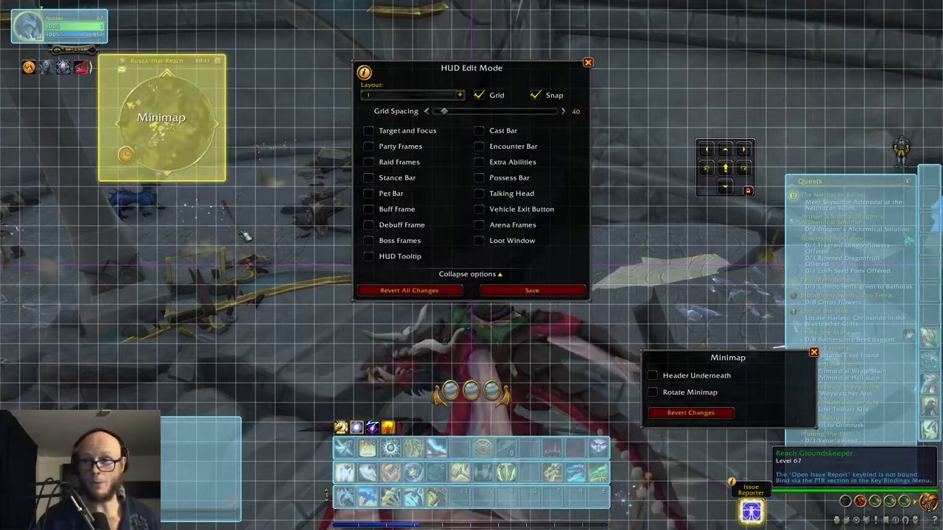
drag(83, 38, 799, 30)
drag(337, 417, 528, 74)
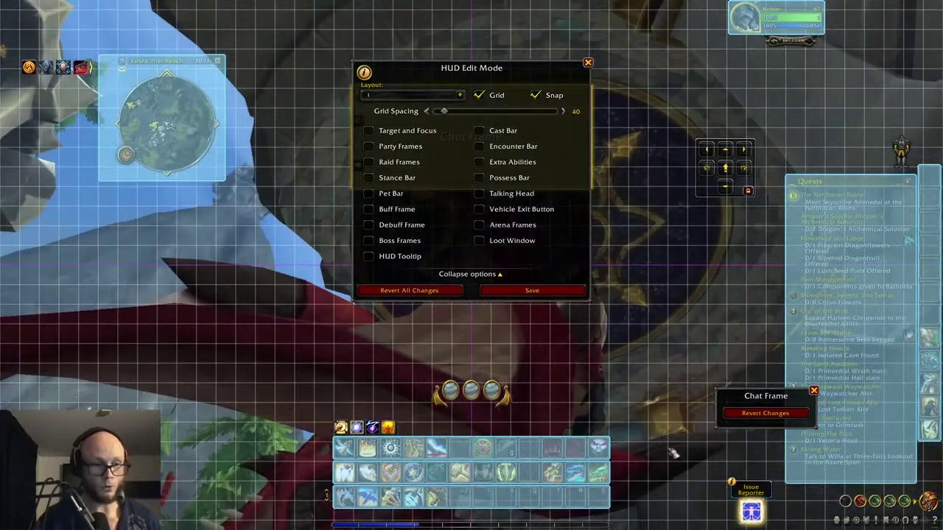
Inspect the Action Bar 2 and Action Bar 3 settings, then show the Layout list
click(442, 471)
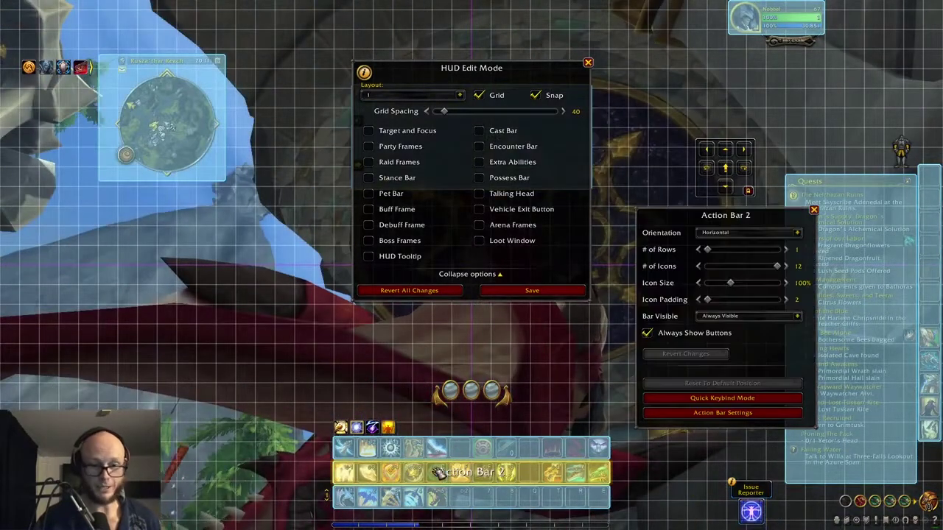
click(499, 457)
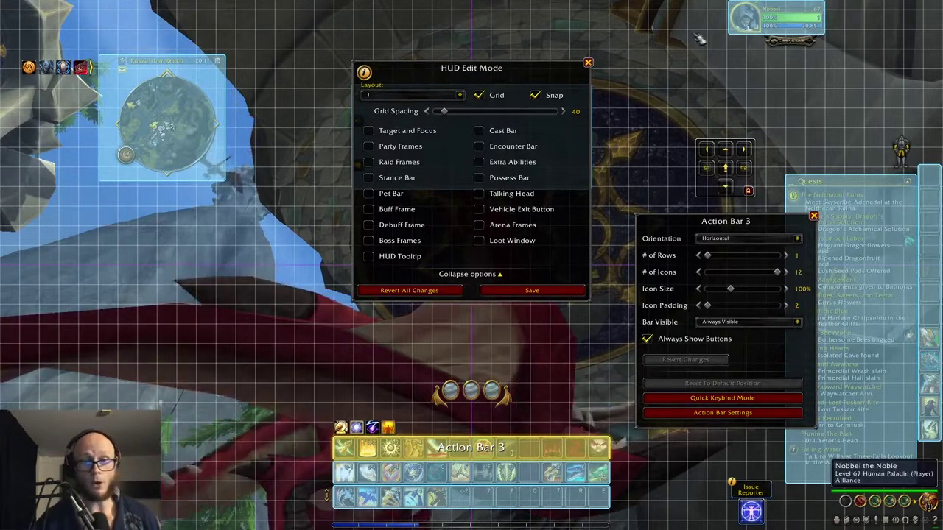
click(460, 95)
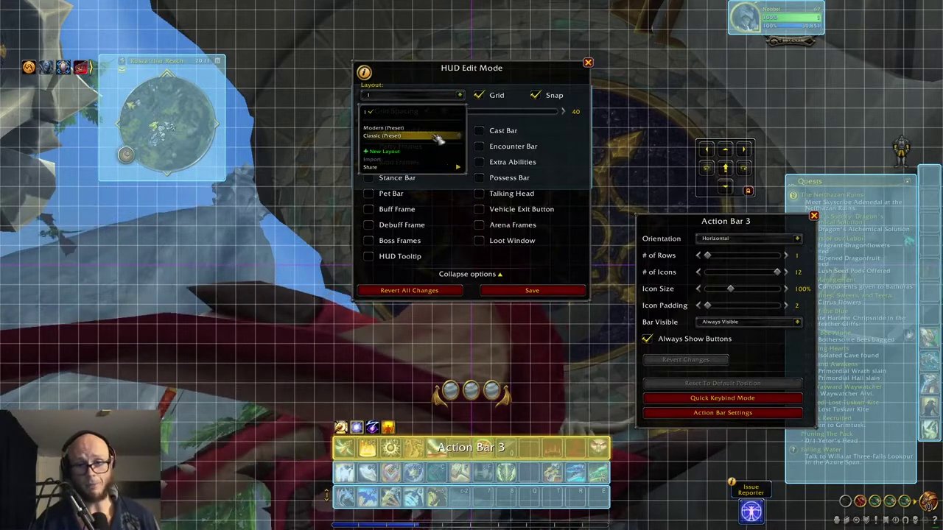
Switch to the Classic preset layout, briefly trying Modern before returning to Classic
click(437, 136)
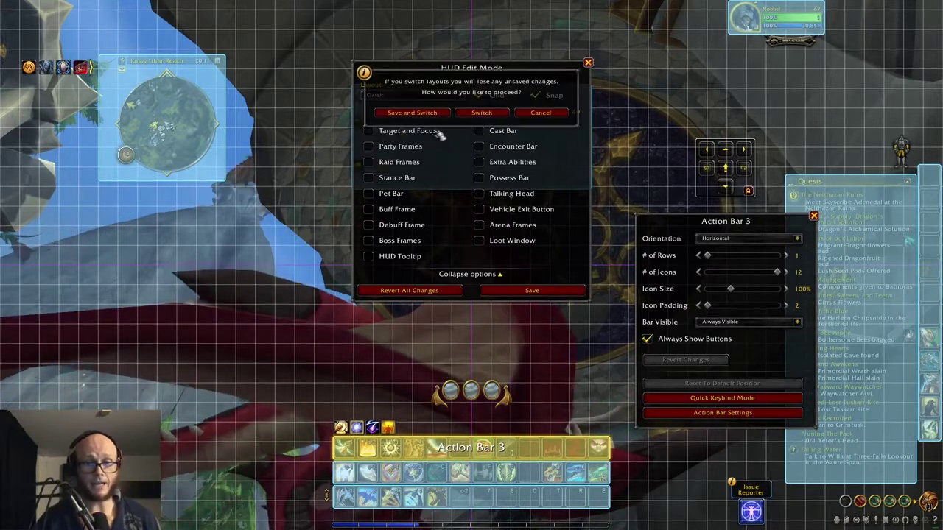
click(484, 114)
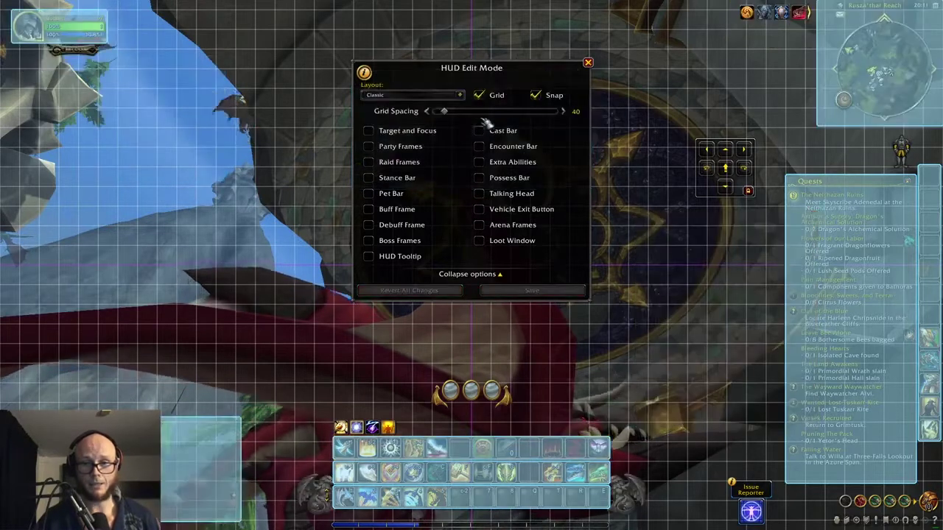
click(445, 95)
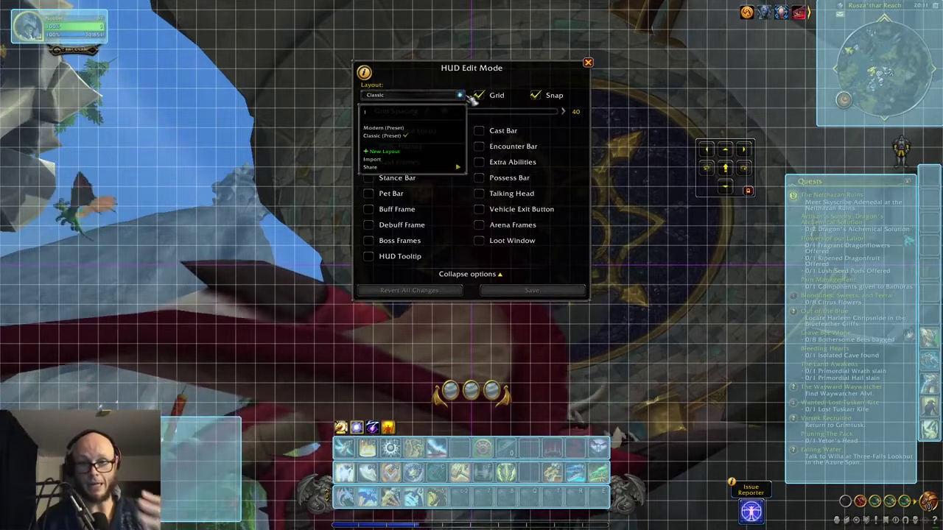
click(409, 128)
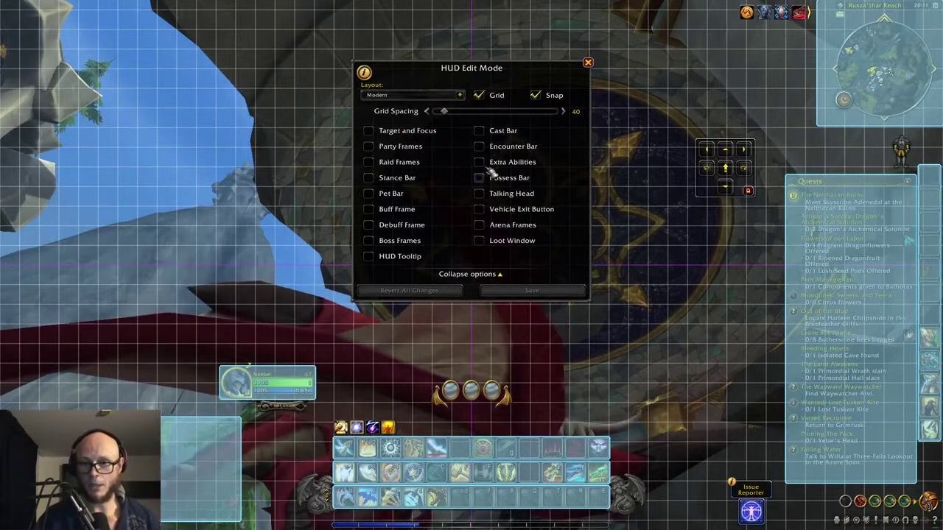
click(459, 96)
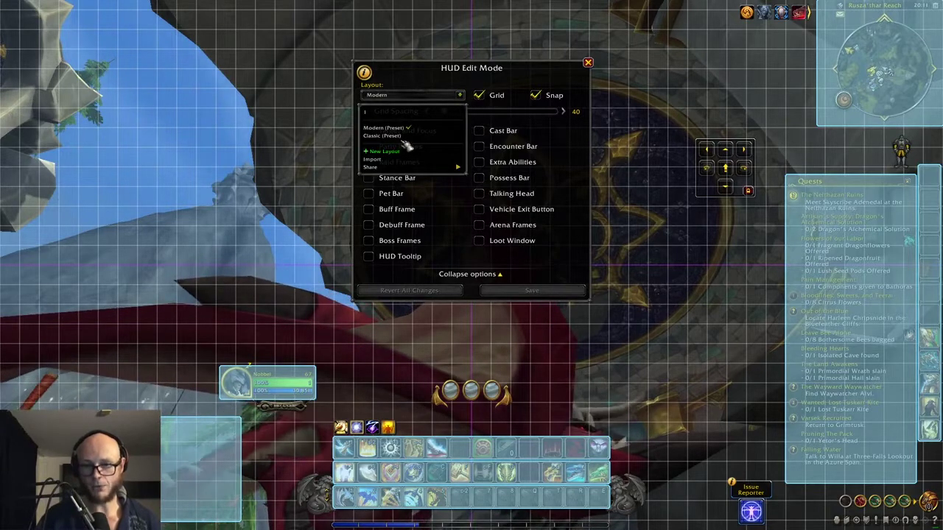
click(401, 136)
Show the Pet Bar, move Action Bar 3 up-left and Action Bar 2 right, then start saving
click(391, 194)
click(442, 452)
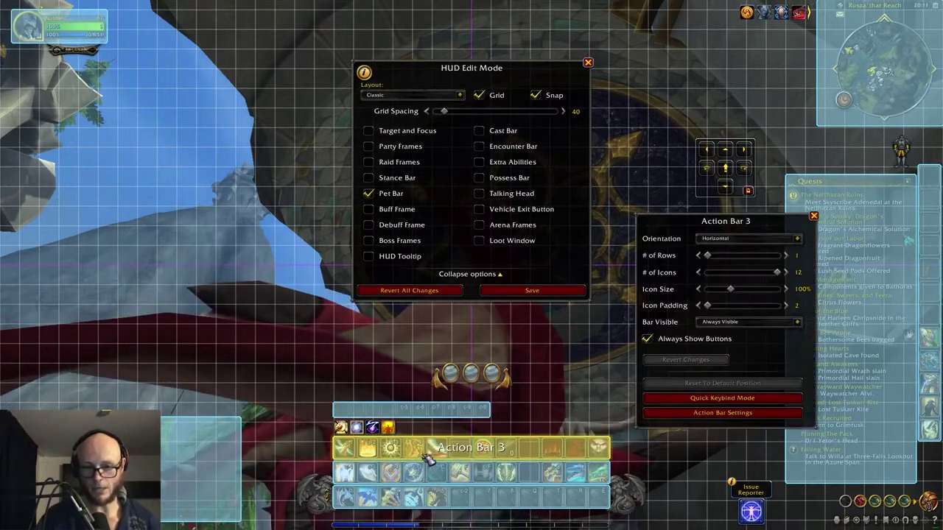
drag(480, 457, 404, 392)
drag(516, 473, 723, 436)
click(532, 292)
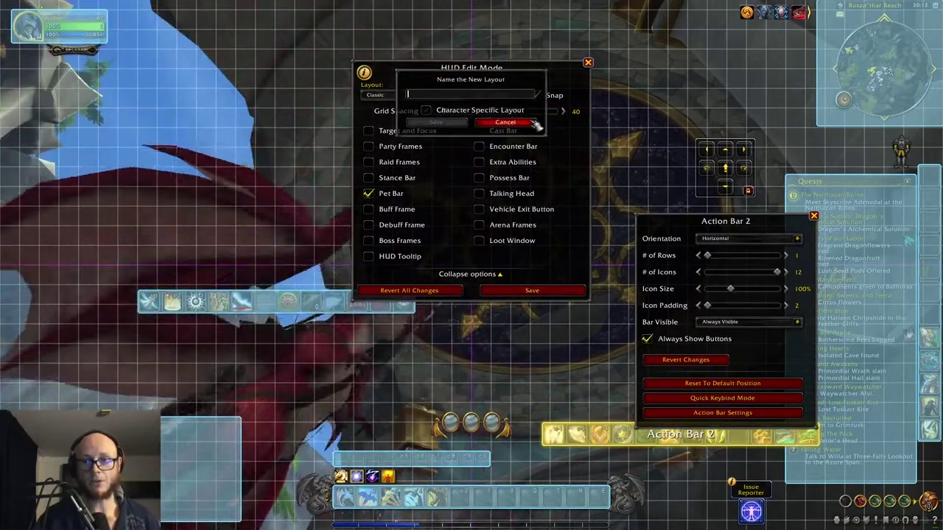
Save the layout as character-specific under the name 'nobbelie'
click(427, 111)
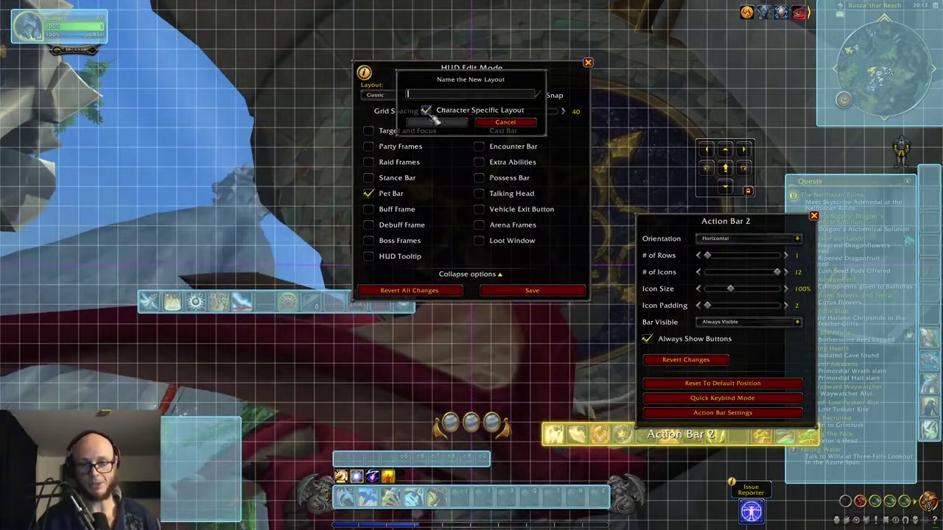
click(465, 94)
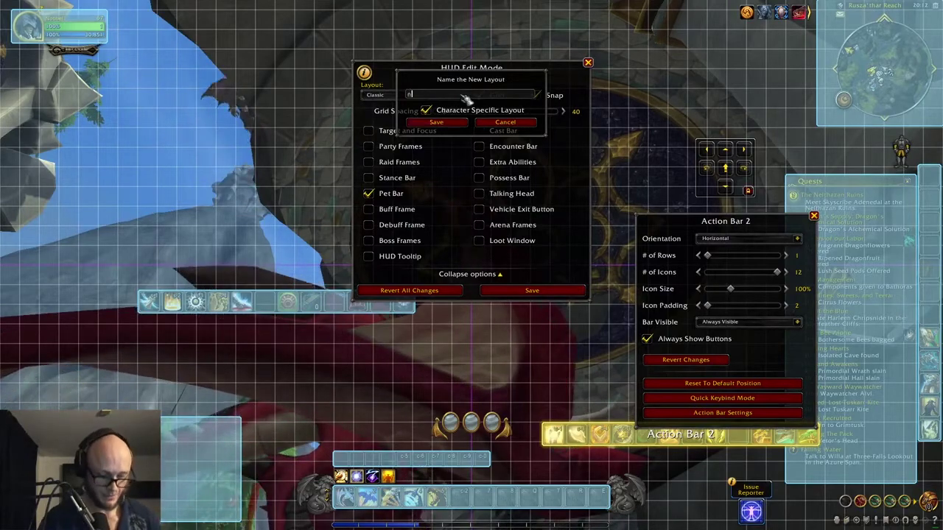
text(nobbelie)
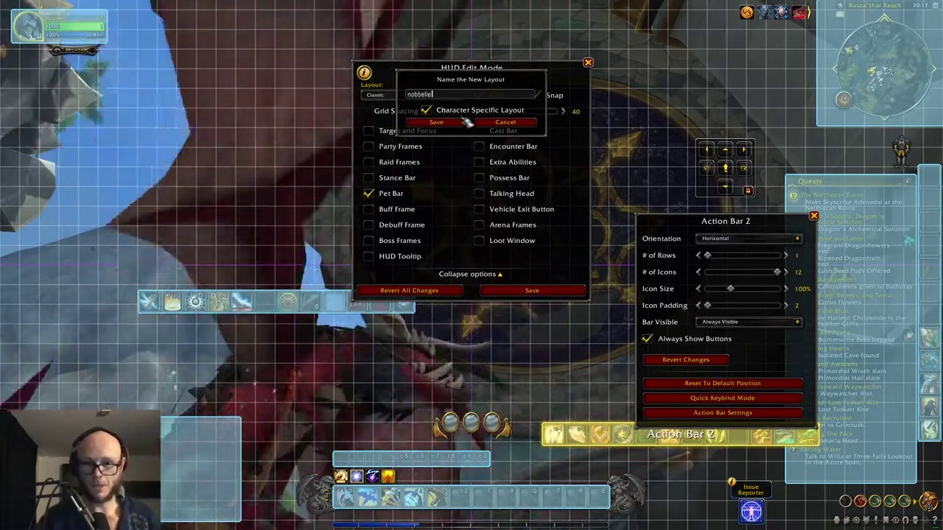
click(458, 122)
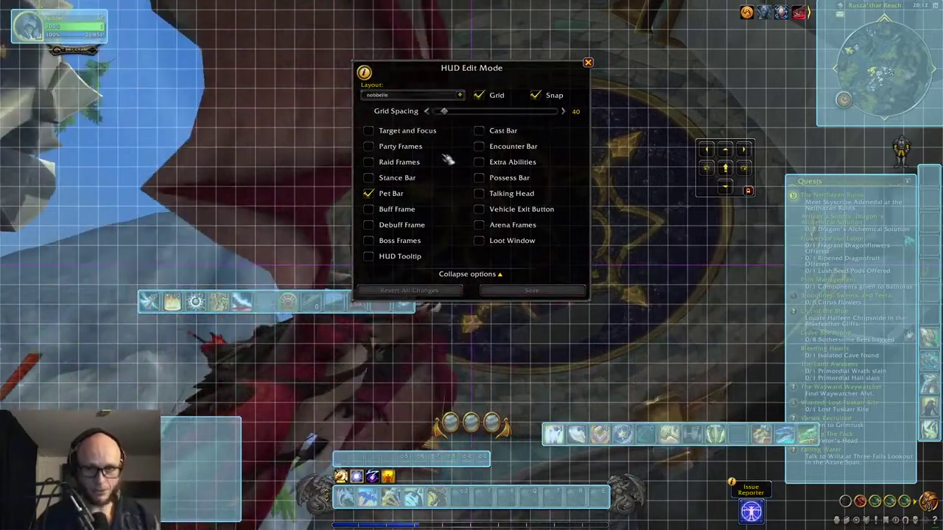
Reposition Action Bar 1, Action Bar 3 and the chat frame on the left side
drag(418, 507, 372, 498)
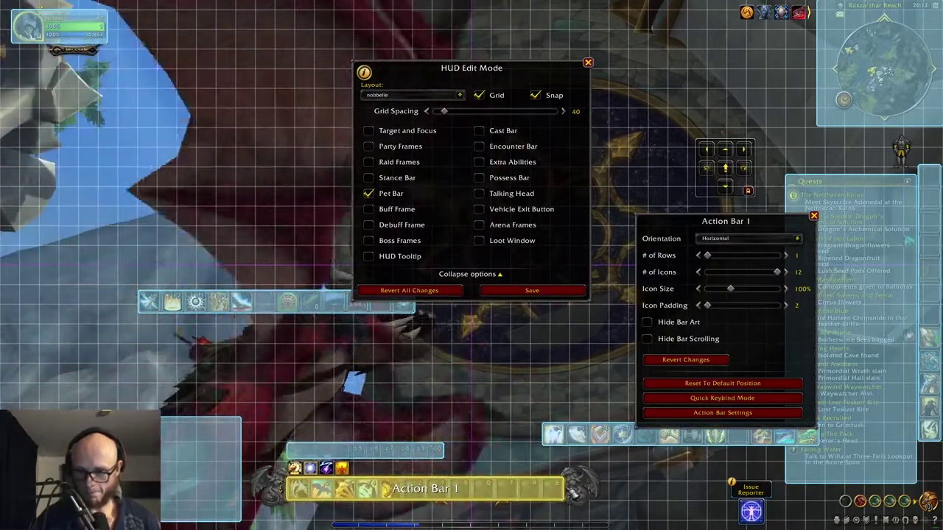
click(251, 302)
drag(269, 313, 313, 406)
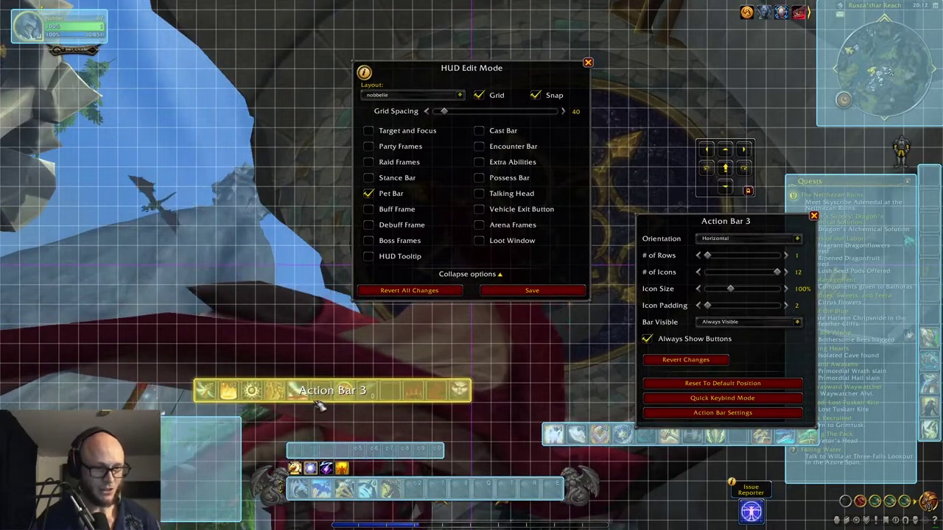
drag(210, 466, 196, 183)
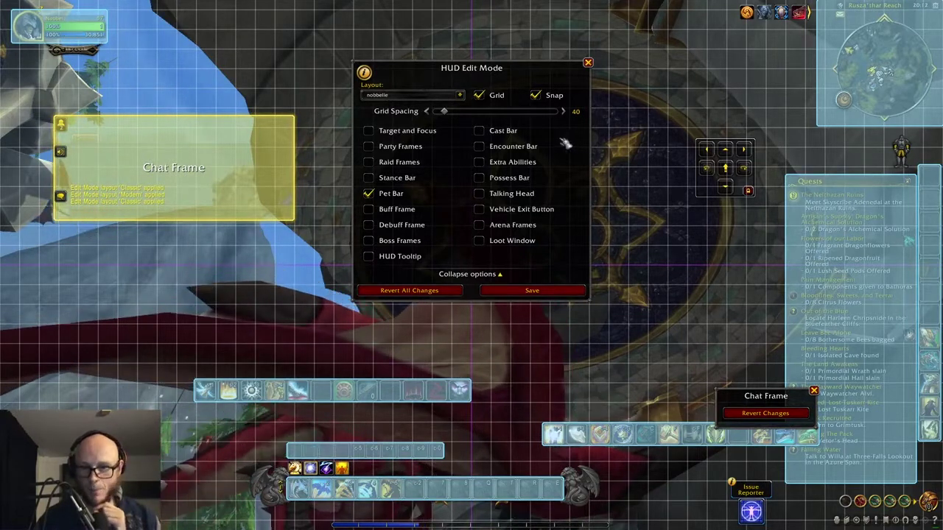
drag(214, 170, 293, 292)
drag(340, 390, 354, 434)
drag(353, 504, 359, 482)
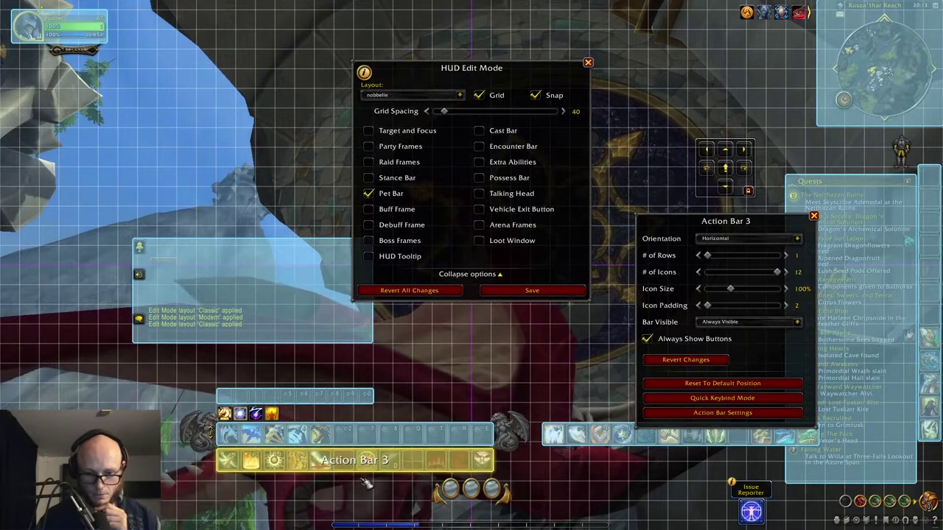
Toggle grid snapping off and on, then nudge Action Bar 3 up one grid row
click(545, 98)
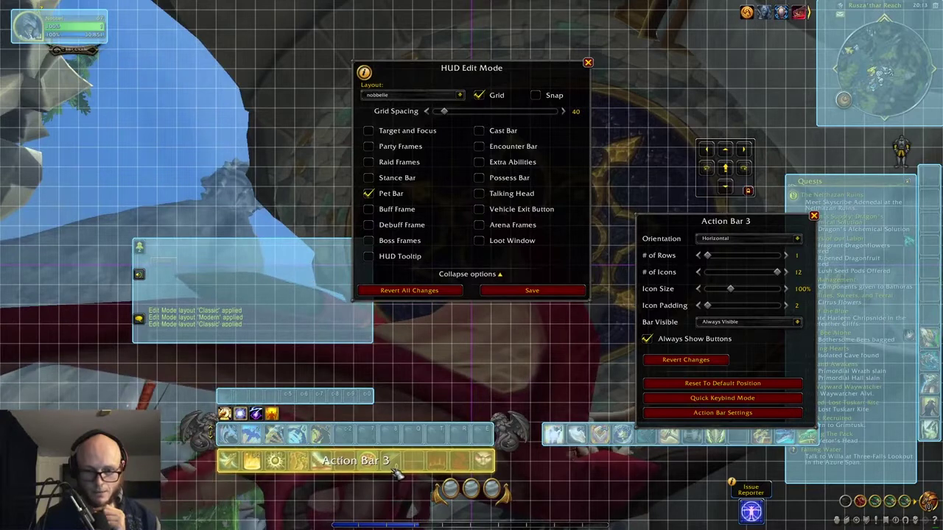
click(542, 98)
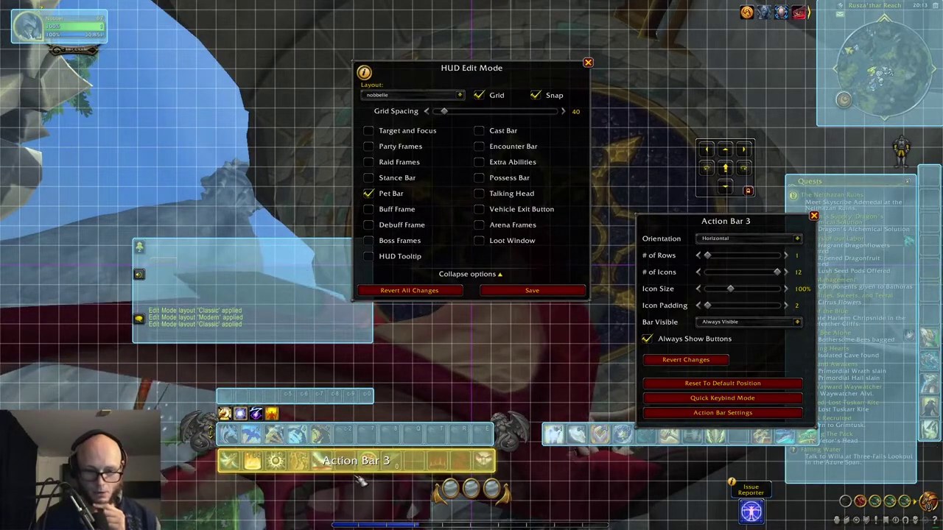
drag(378, 475, 367, 471)
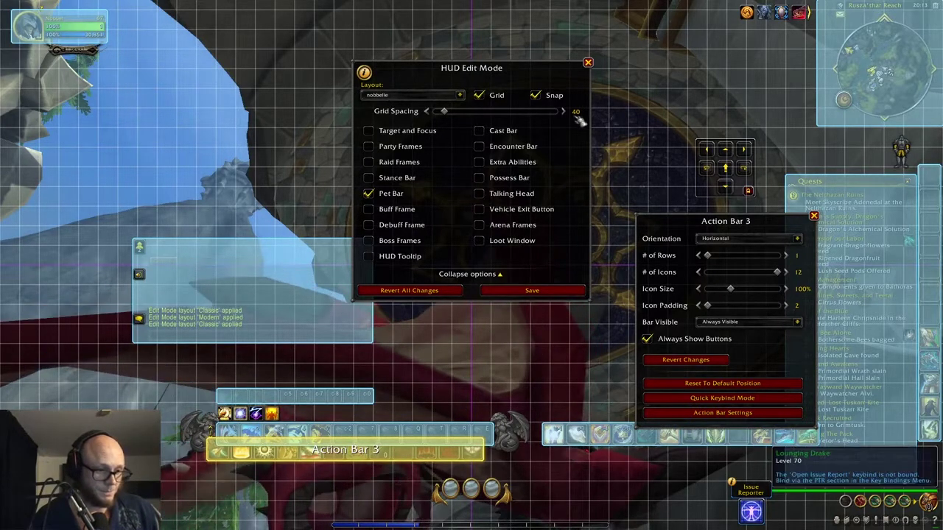
Leave HUD Edit Mode without saving the layout changes
click(588, 62)
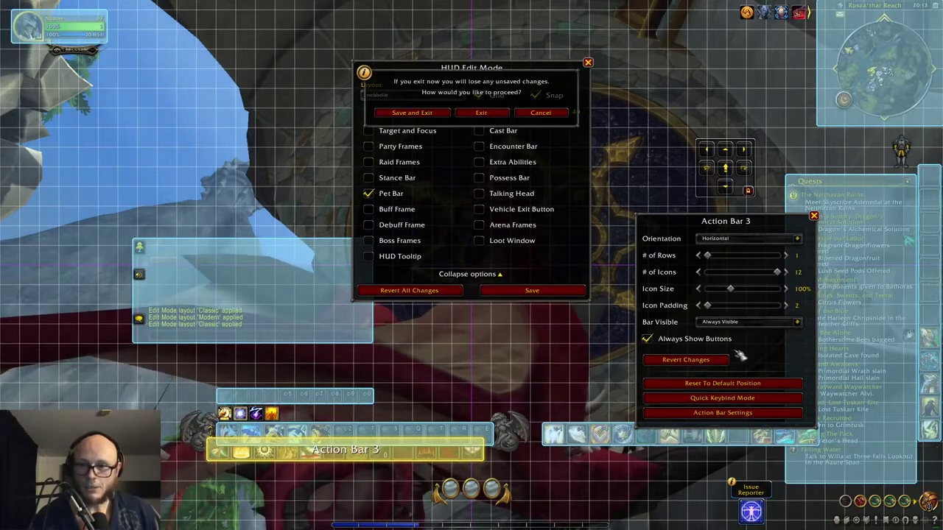
click(482, 113)
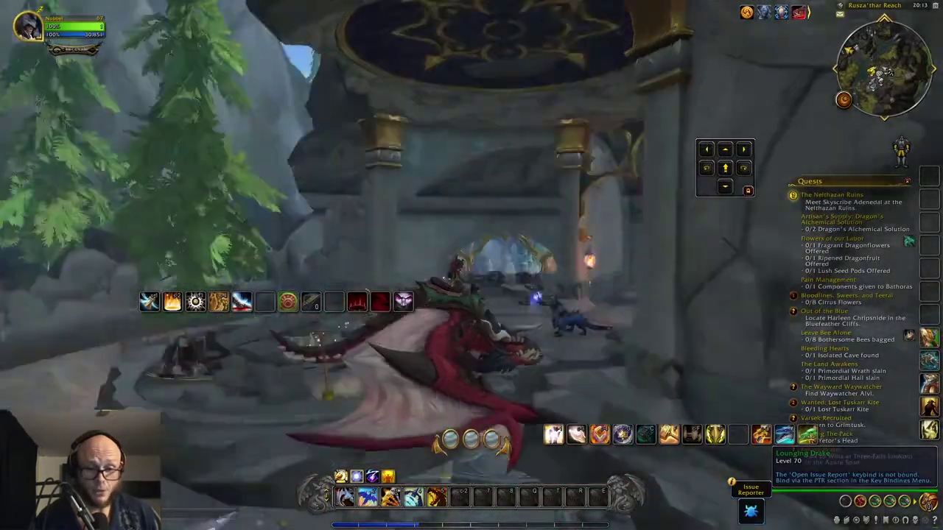
drag(482, 113, 508, 114)
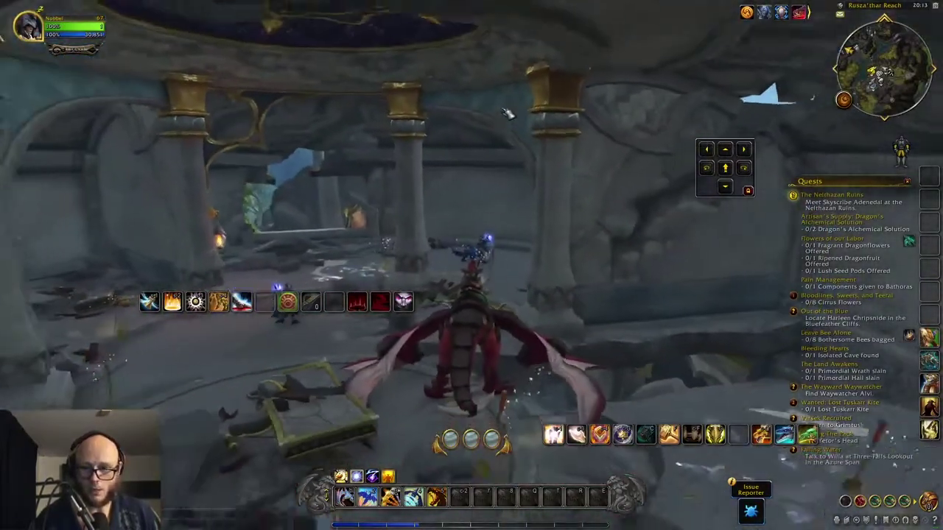
Reopen HUD Edit Mode, switch to a different saved layout, and close the editor
key(Escape)
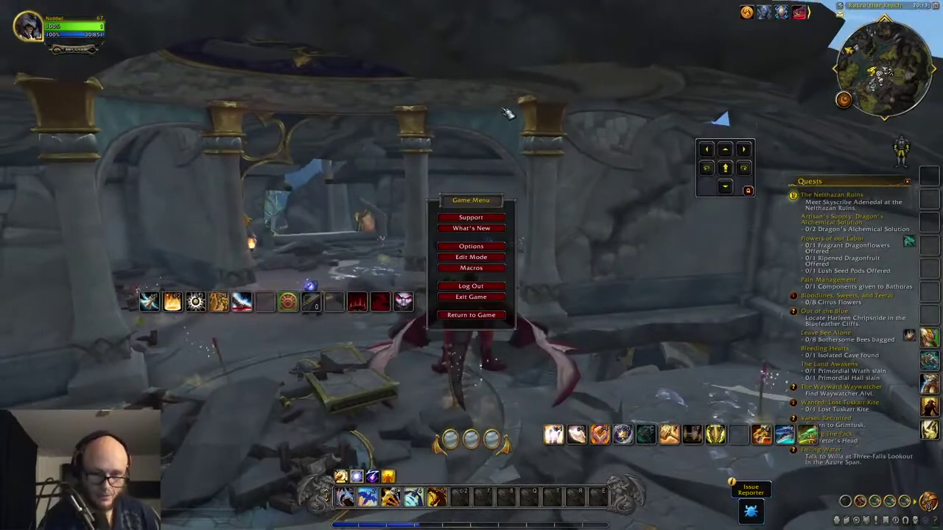
click(477, 259)
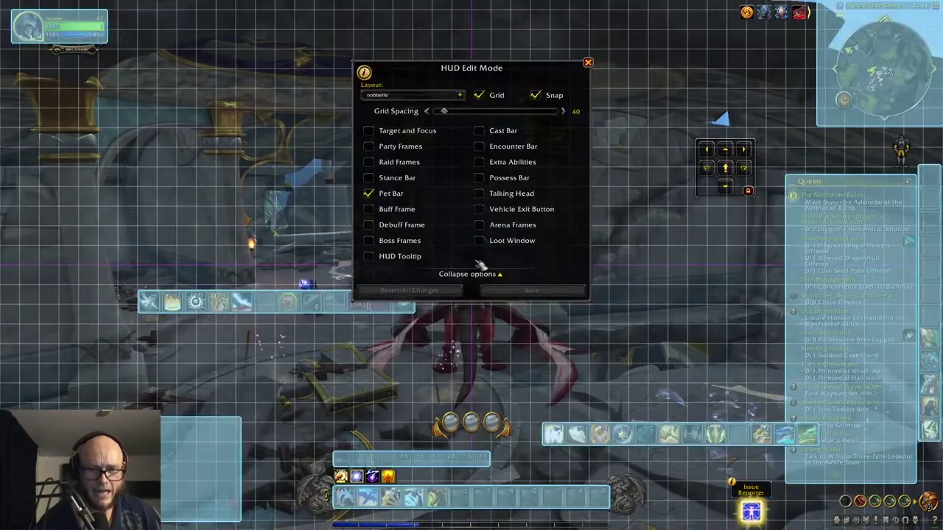
click(459, 95)
click(412, 157)
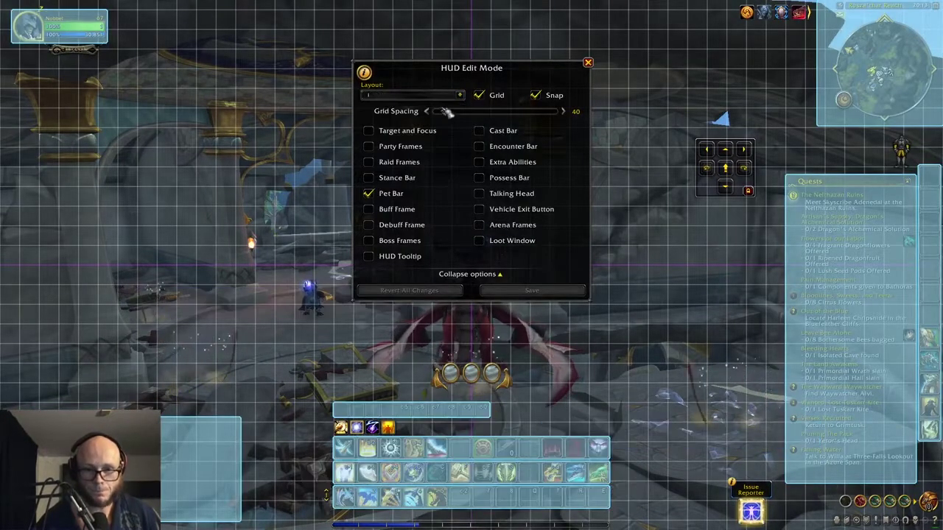
click(588, 63)
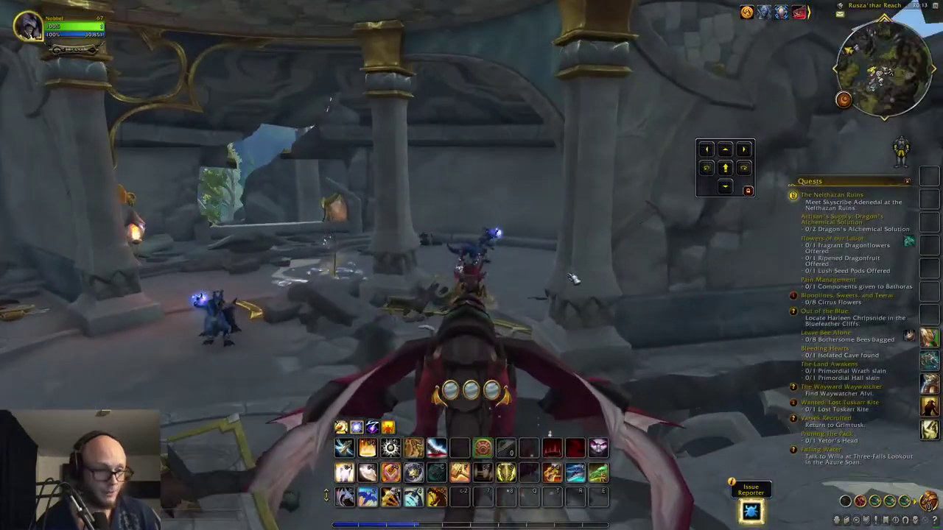
Fly the character out of the ruins onto the grassy hillside
drag(573, 279, 516, 280)
key(w)
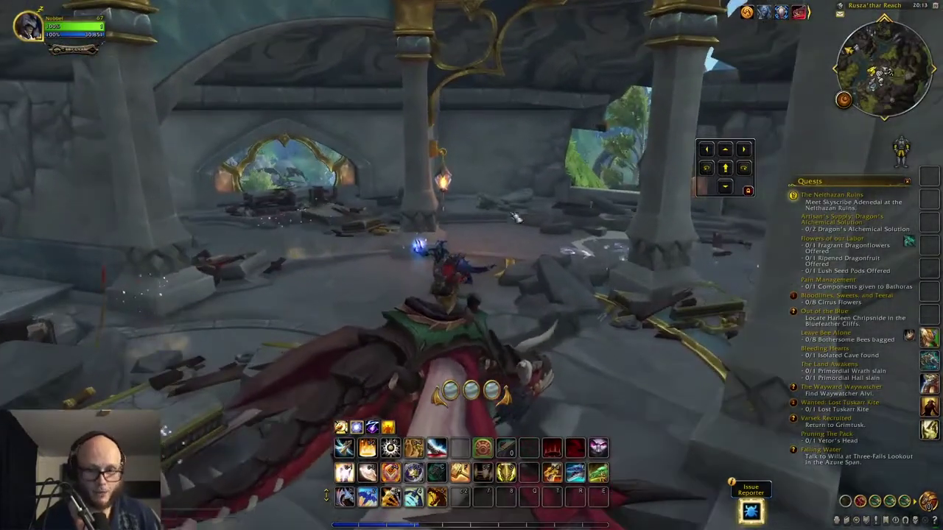
key(a)
key(d)
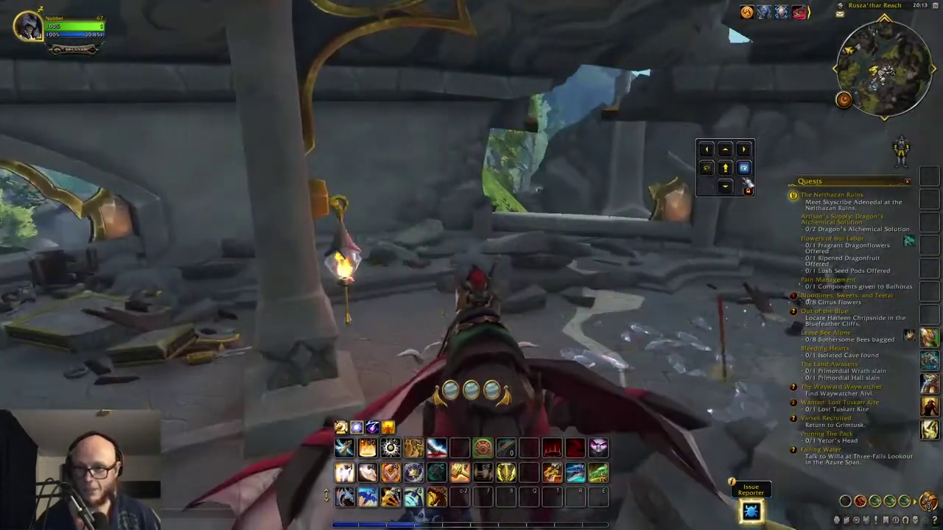
key(w)
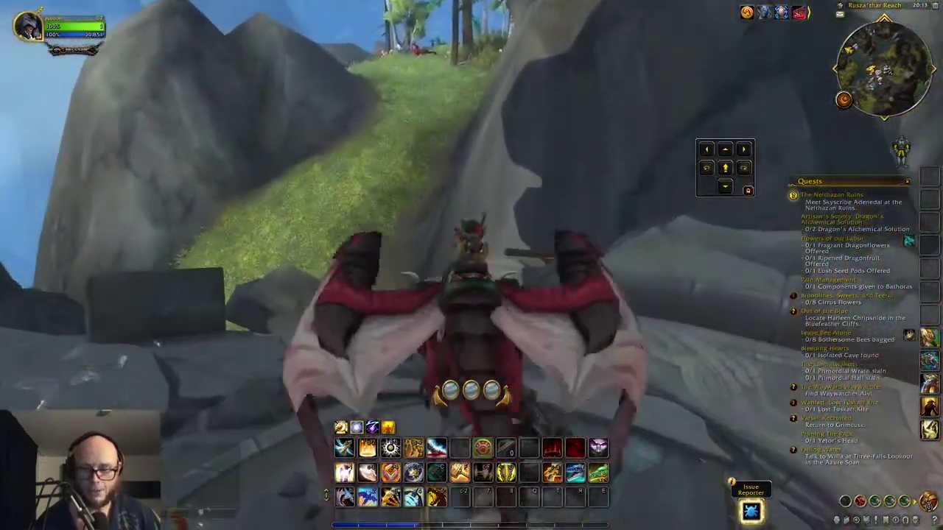
key(a)
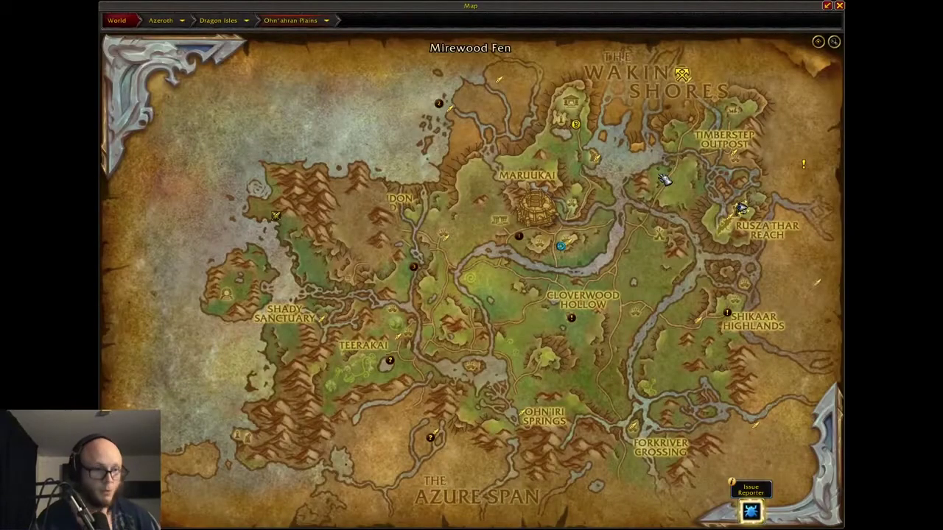
Close the world map, briefly view the Adventure Guide, and end on the Game Menu
key(m)
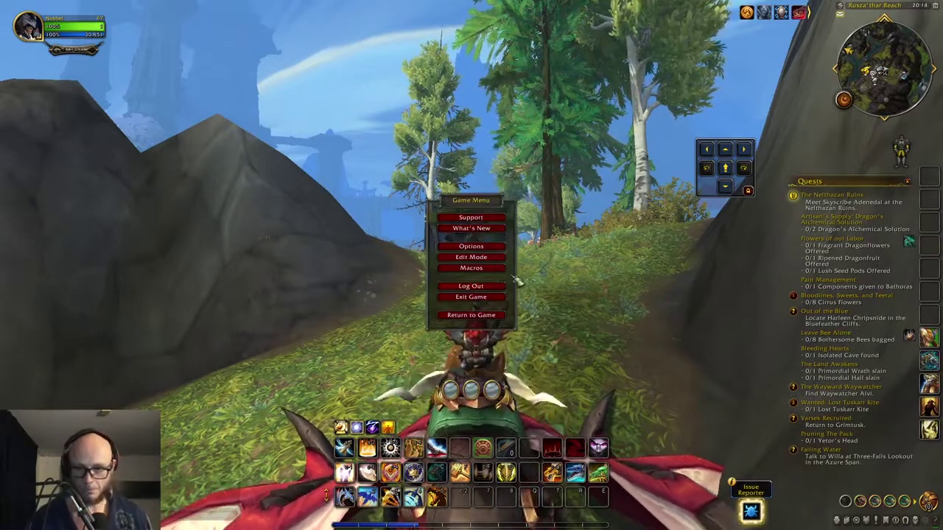
key(Escape)
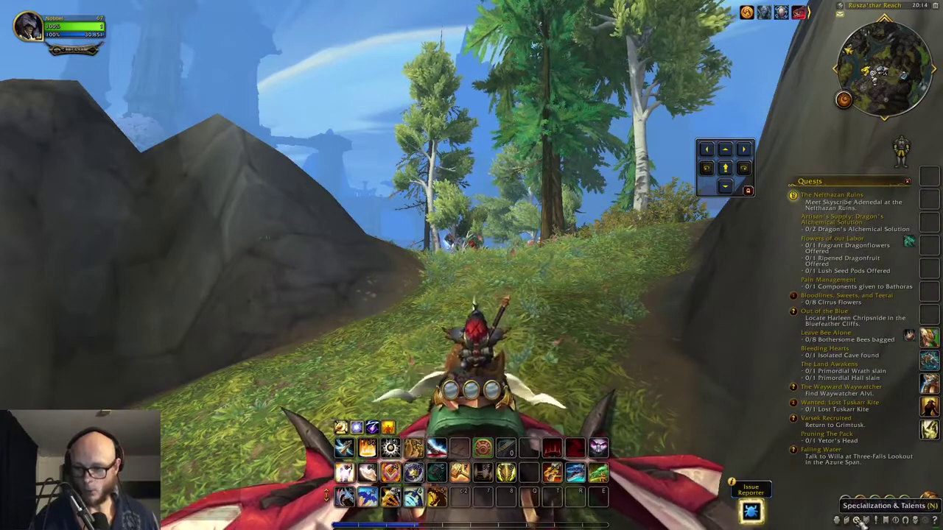
click(915, 520)
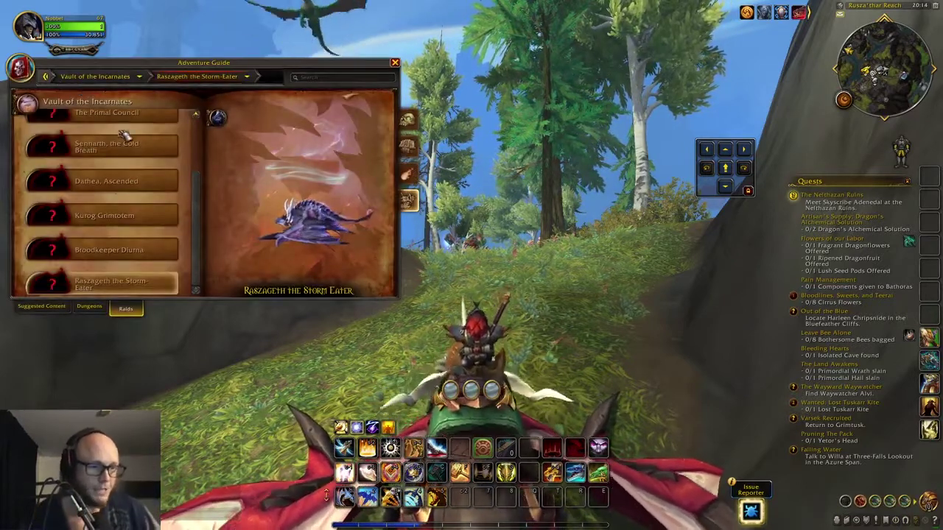
key(Escape)
key(Escape)
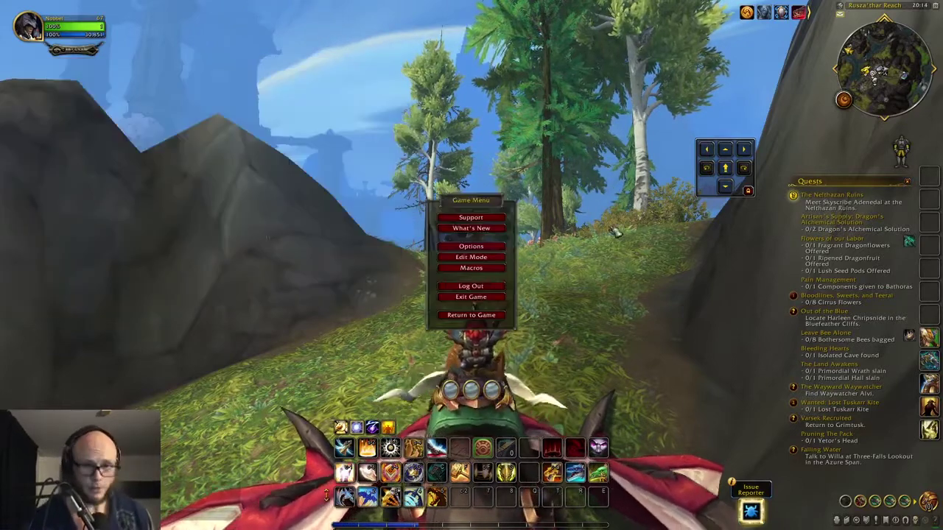
Enter HUD Edit Mode, select Action Bar 1, and start Quick Keybind Mode
click(489, 257)
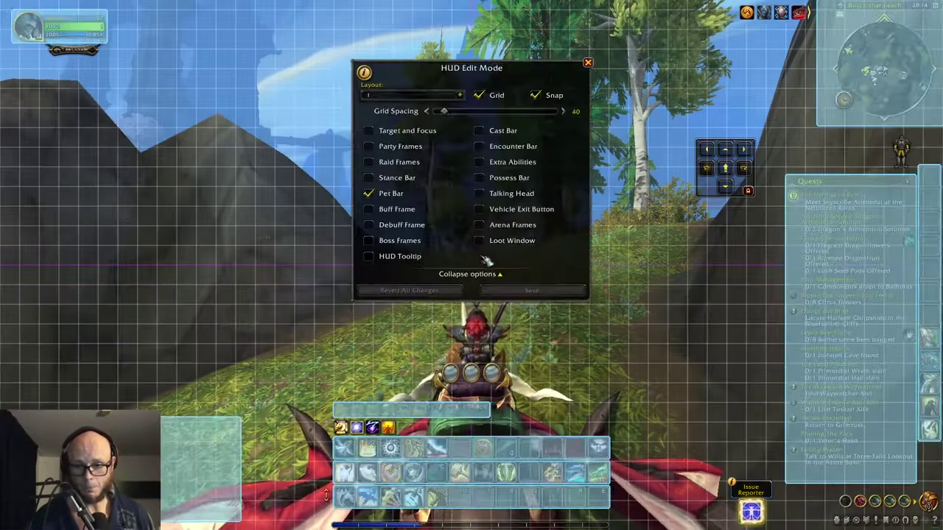
click(441, 499)
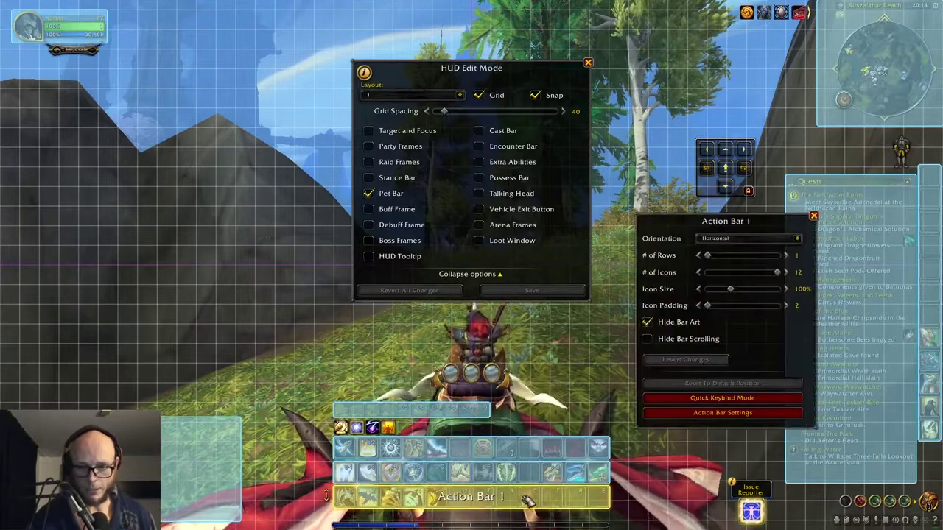
click(756, 398)
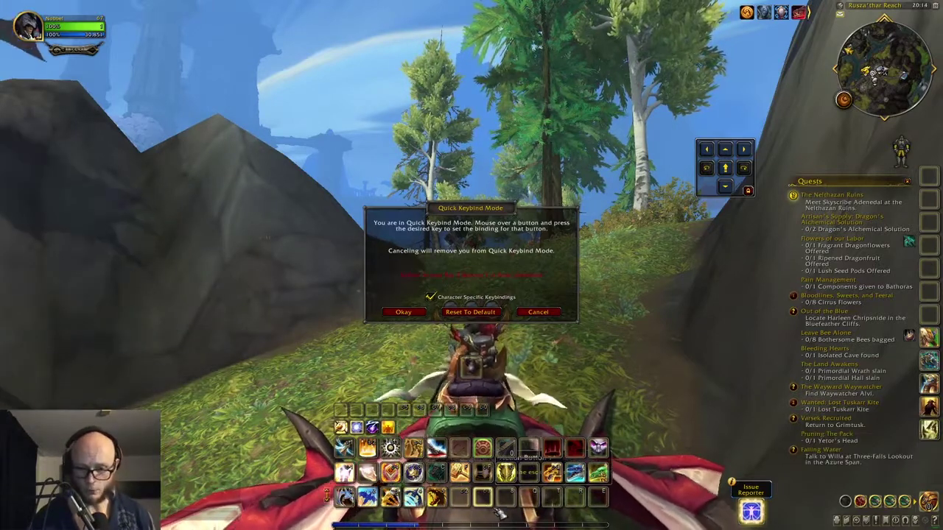
Bind the E key to an action-bar button, then return to HUD Edit Mode
key(e)
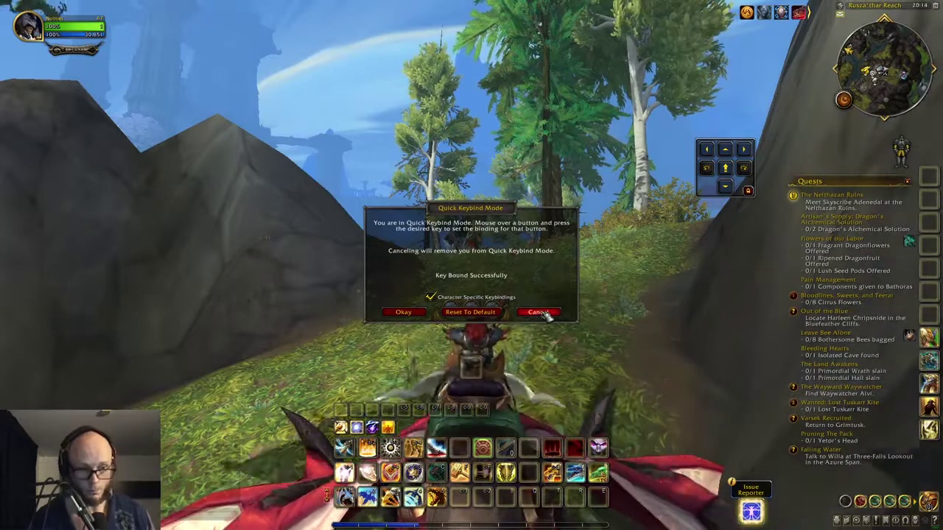
key(Escape)
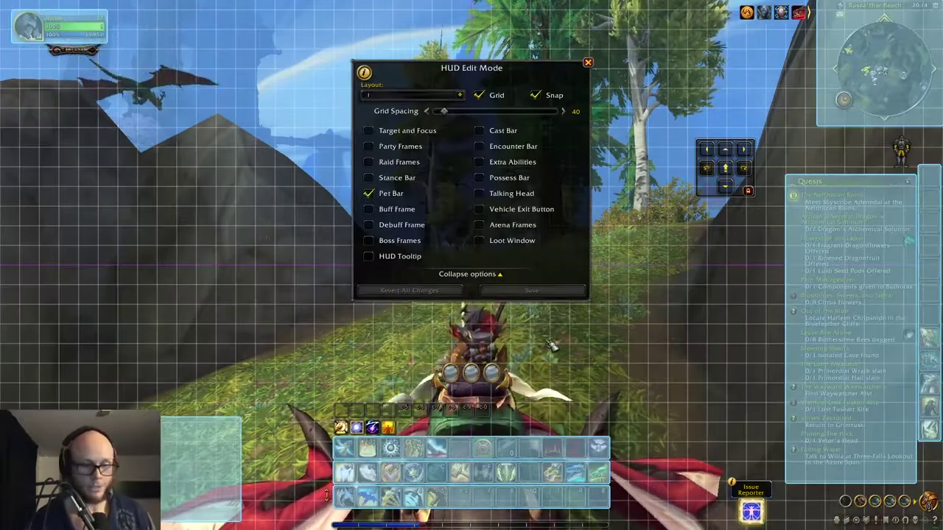